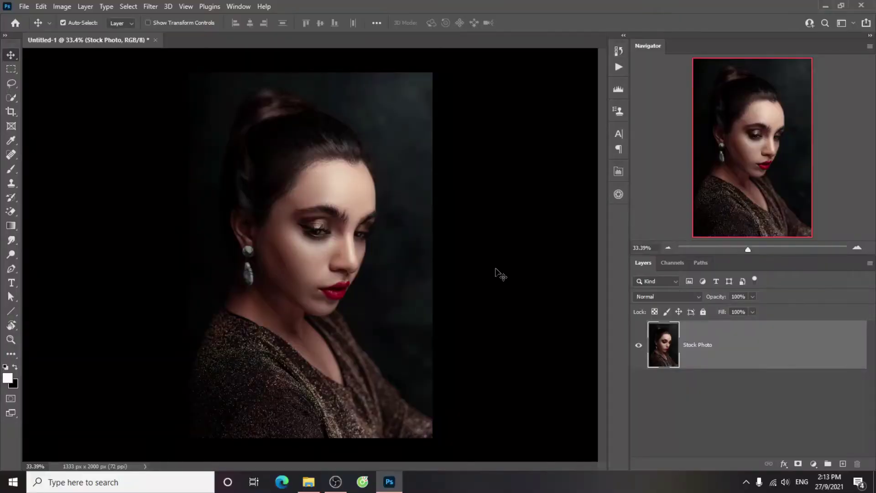
Step: Show the adjustment layer menu from the bottom of the Layers panel
{"action": "left_click", "coordinate": [814, 464]}
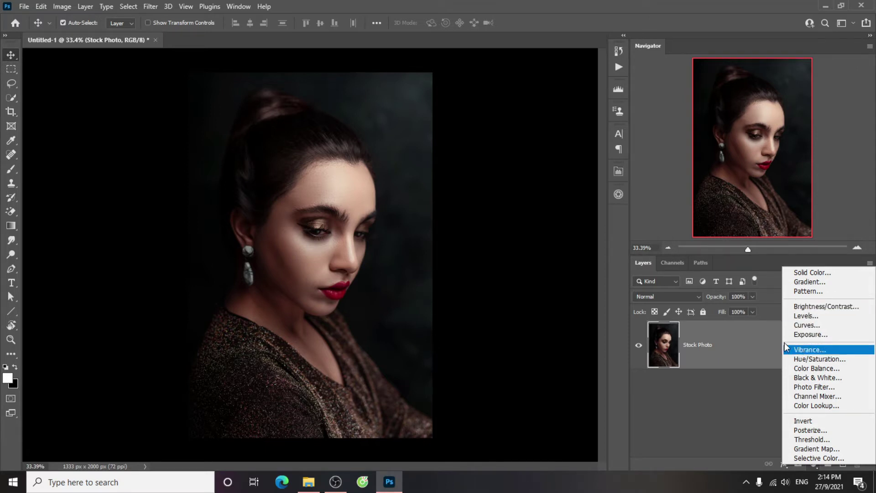
Step: Add a Curves layer named 'sáng' with its midpoint raised to brighten the portrait
{"action": "left_click", "coordinate": [808, 326]}
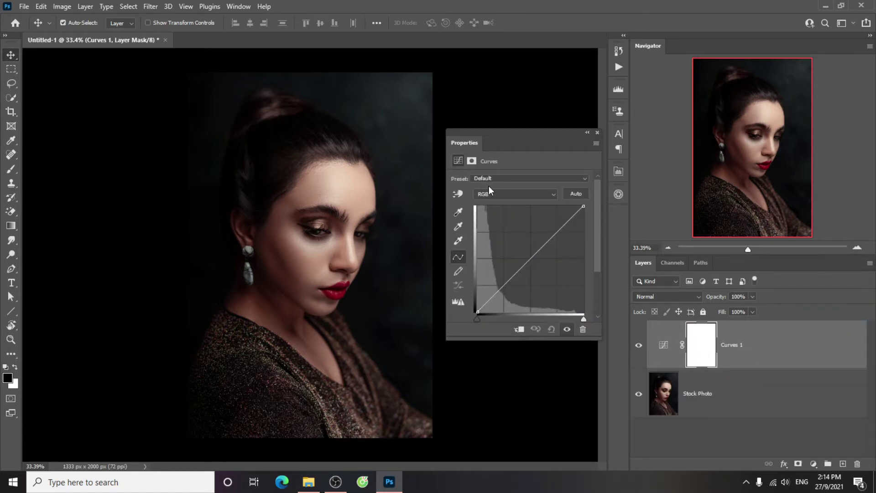
{"action": "double_click", "coordinate": [732, 344]}
{"action": "type", "text": "sand"}
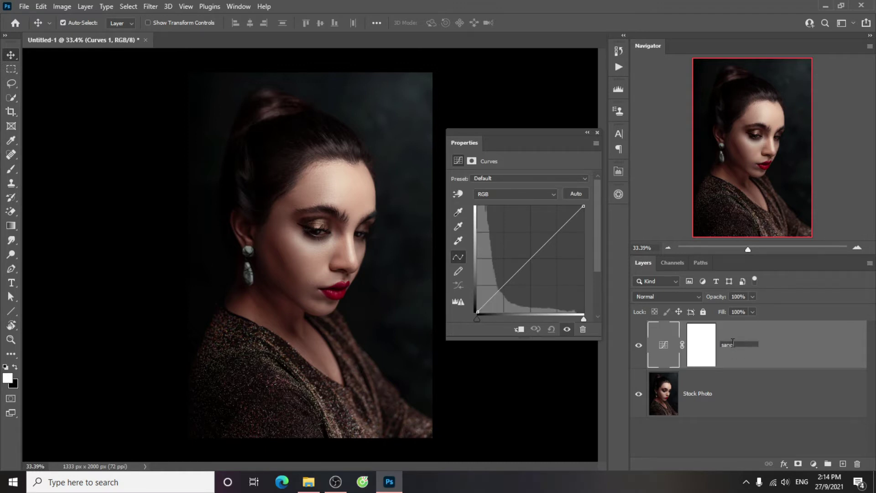
{"action": "key", "text": "Return"}
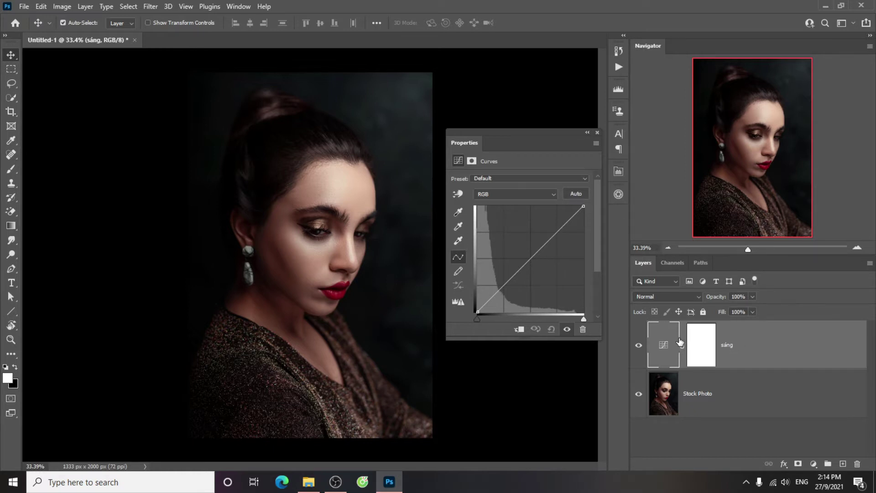
{"action": "left_click", "coordinate": [530, 259]}
{"action": "left_click_drag", "start_coordinate": [530, 257], "coordinate": [514, 240]}
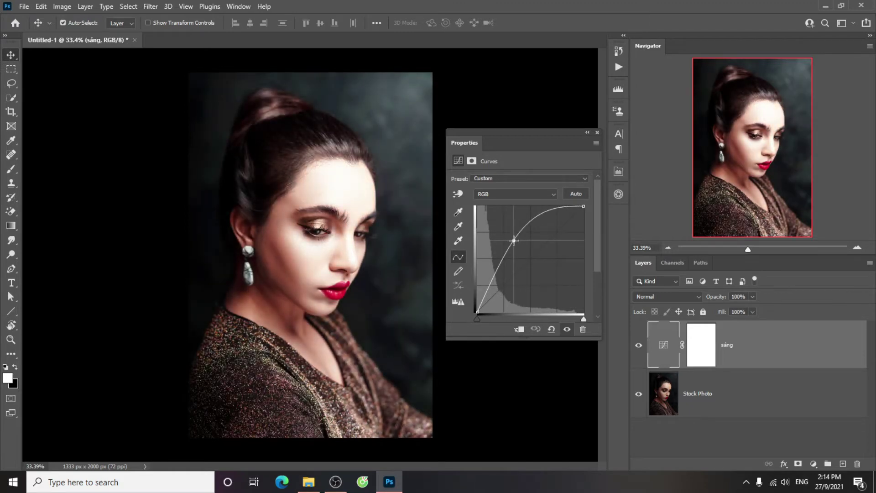
{"action": "left_click", "coordinate": [598, 132]}
{"action": "left_click", "coordinate": [702, 330]}
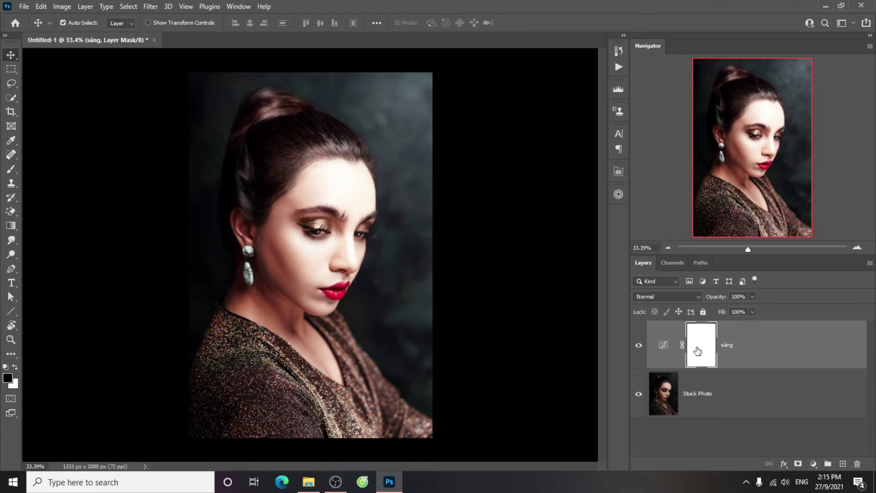
Step: Invert the sáng mask to black and pick the Brush with white foreground
{"action": "key", "text": "ctrl+i"}
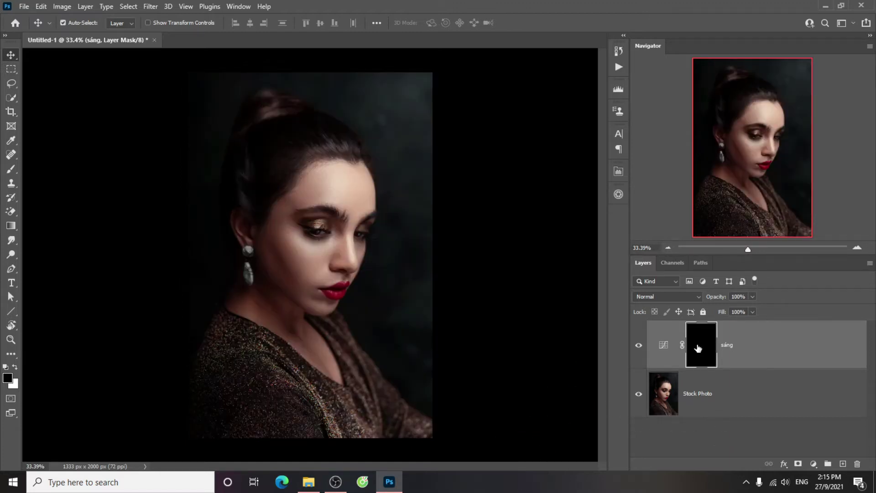
{"action": "left_click", "coordinate": [11, 169]}
{"action": "left_click", "coordinate": [52, 170]}
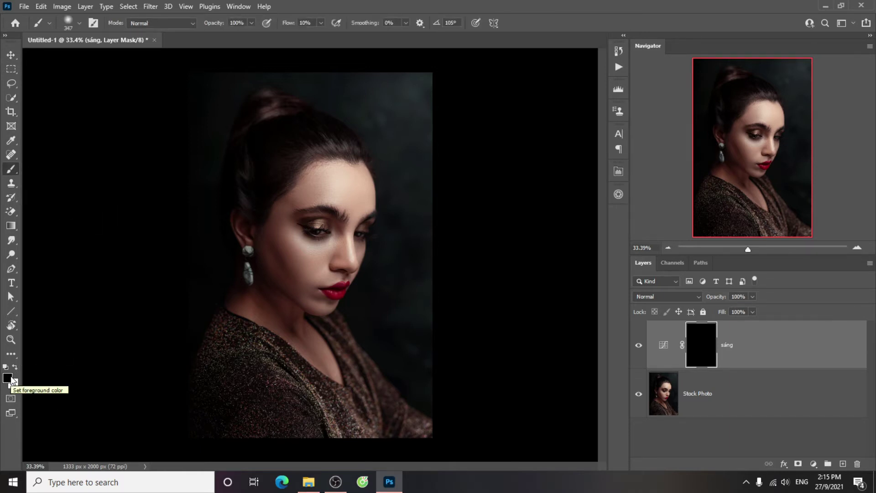
{"action": "key", "text": "x"}
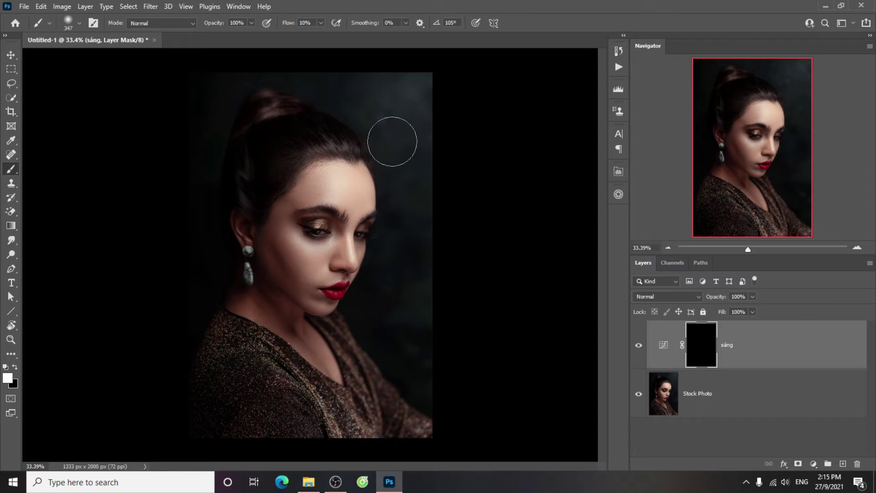
Step: Set the brush to about 199 px with a harder edge
{"action": "scroll", "coordinate": [392, 142], "scroll_direction": "up", "scroll_amount": 2}
{"action": "scroll", "coordinate": [365, 182], "scroll_direction": "up", "scroll_amount": 1}
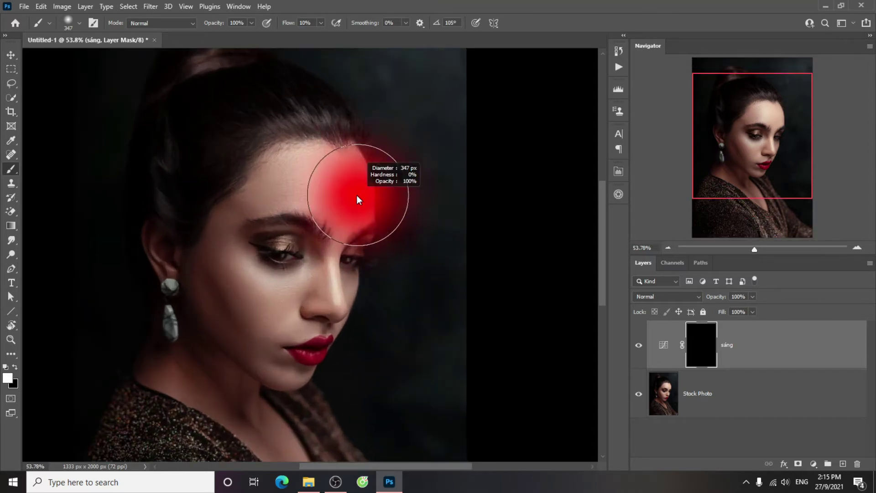
{"action": "left_click_drag", "start_coordinate": [358, 199], "coordinate": [321, 199]}
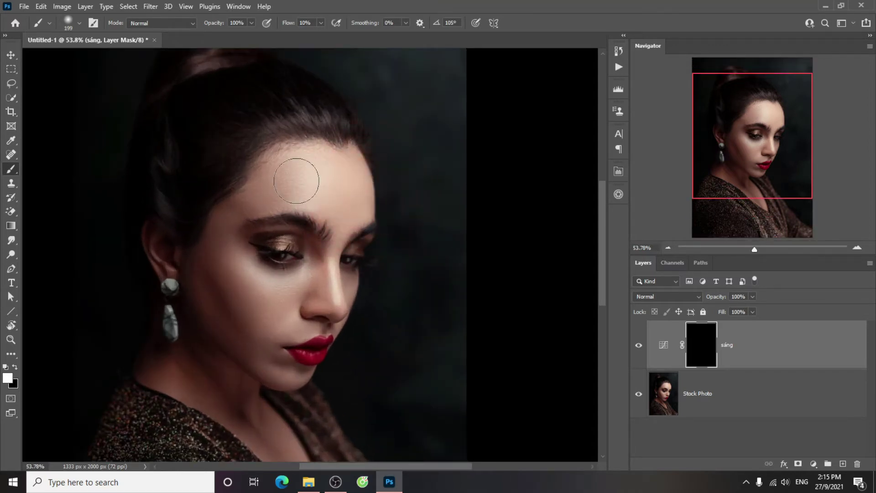
{"action": "right_click", "coordinate": [280, 190], "text": "alt"}
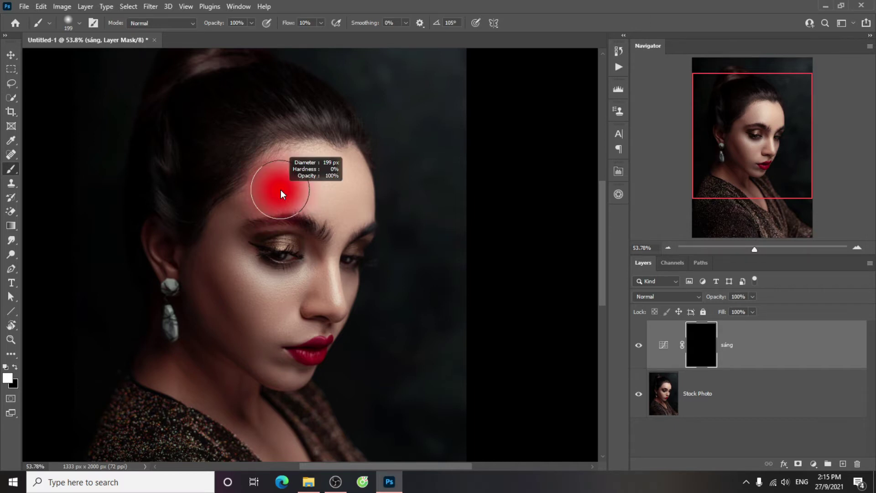
{"action": "mouse_move", "coordinate": [265, 75]}
{"action": "left_mouse_down"}
{"action": "mouse_move", "coordinate": [269, 217]}
{"action": "mouse_move", "coordinate": [262, 104]}
{"action": "left_mouse_up"}
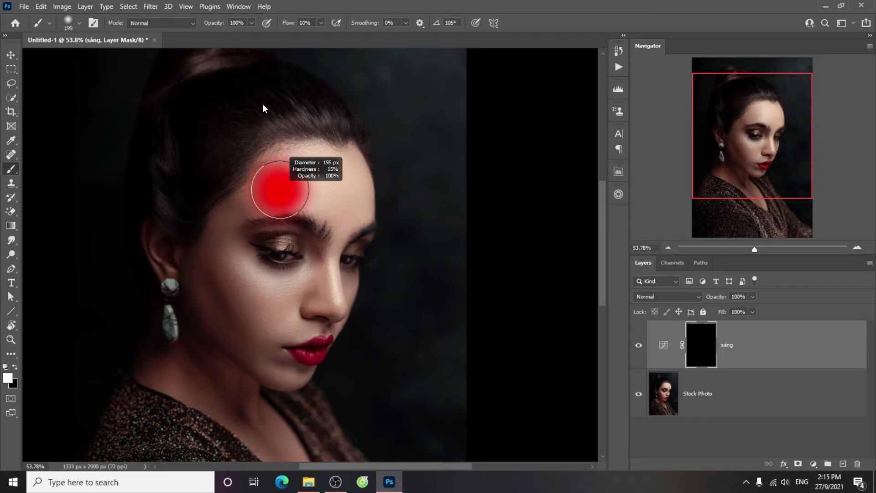
{"action": "mouse_move", "coordinate": [263, 106]}
{"action": "left_mouse_down"}
{"action": "mouse_move", "coordinate": [377, 123]}
{"action": "mouse_move", "coordinate": [229, 134]}
{"action": "mouse_move", "coordinate": [280, 136]}
{"action": "mouse_move", "coordinate": [260, 142]}
{"action": "left_mouse_up"}
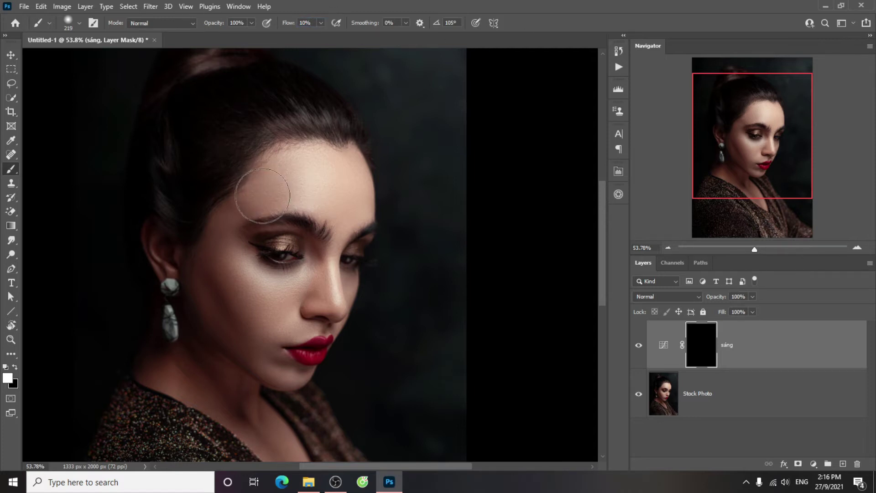
Step: Paint white on the sáng mask over the forehead and set the layer opacity to 95%
{"action": "mouse_move", "coordinate": [269, 196]}
{"action": "left_mouse_down"}
{"action": "mouse_move", "coordinate": [293, 176]}
{"action": "mouse_move", "coordinate": [333, 199]}
{"action": "mouse_move", "coordinate": [294, 176]}
{"action": "mouse_move", "coordinate": [294, 166]}
{"action": "mouse_move", "coordinate": [342, 172]}
{"action": "mouse_move", "coordinate": [343, 228]}
{"action": "mouse_move", "coordinate": [326, 215]}
{"action": "mouse_move", "coordinate": [342, 228]}
{"action": "mouse_move", "coordinate": [335, 292]}
{"action": "mouse_move", "coordinate": [327, 258]}
{"action": "mouse_move", "coordinate": [328, 310]}
{"action": "mouse_move", "coordinate": [330, 283]}
{"action": "mouse_move", "coordinate": [327, 307]}
{"action": "mouse_move", "coordinate": [322, 278]}
{"action": "mouse_move", "coordinate": [278, 278]}
{"action": "mouse_move", "coordinate": [235, 263]}
{"action": "mouse_move", "coordinate": [295, 296]}
{"action": "mouse_move", "coordinate": [301, 283]}
{"action": "mouse_move", "coordinate": [258, 270]}
{"action": "mouse_move", "coordinate": [322, 297]}
{"action": "mouse_move", "coordinate": [310, 291]}
{"action": "left_mouse_up"}
{"action": "key", "text": "ctrl+z"}
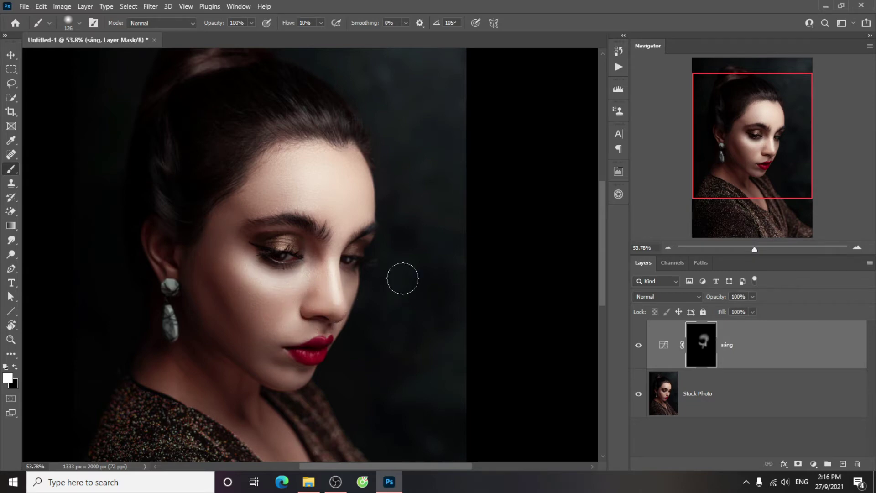
{"action": "key", "text": "Down"}
{"action": "key", "text": "Down"}
{"action": "key", "text": "Down"}
{"action": "key", "text": "Return"}
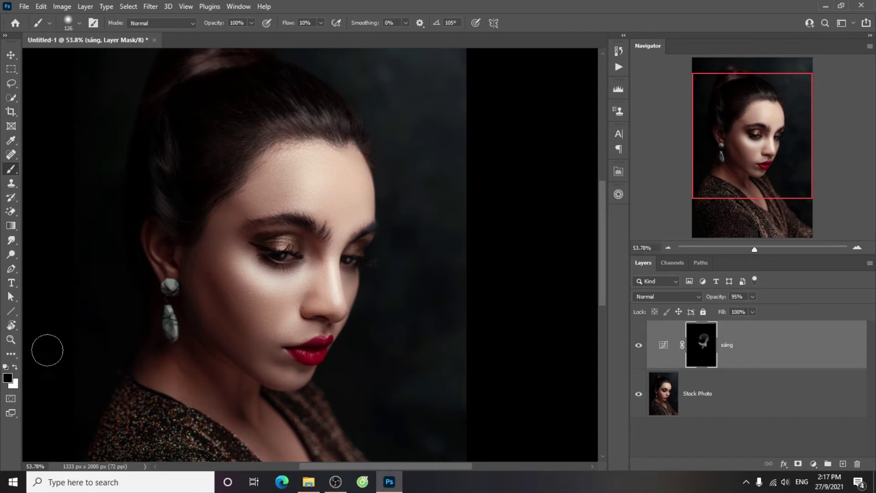
{"action": "left_click", "coordinate": [15, 367]}
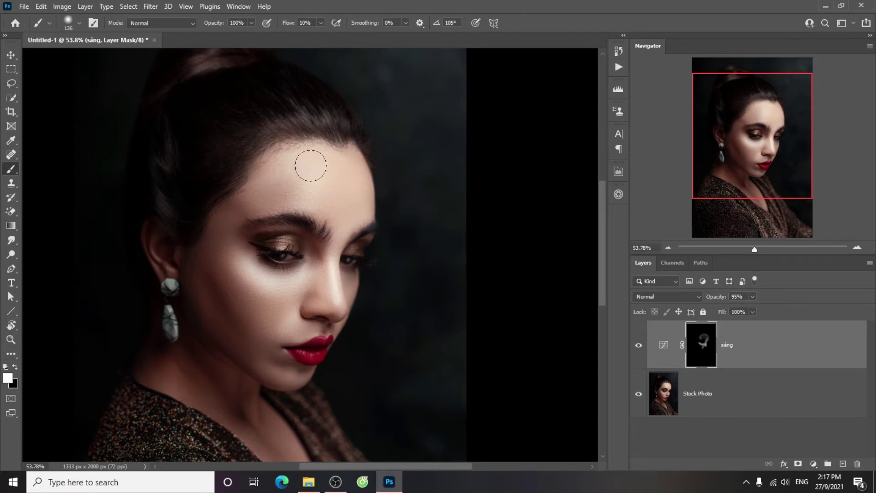
{"action": "mouse_move", "coordinate": [311, 165]}
{"action": "left_mouse_down"}
{"action": "mouse_move", "coordinate": [352, 180]}
{"action": "mouse_move", "coordinate": [268, 197]}
{"action": "mouse_move", "coordinate": [303, 177]}
{"action": "mouse_move", "coordinate": [349, 176]}
{"action": "left_mouse_up"}
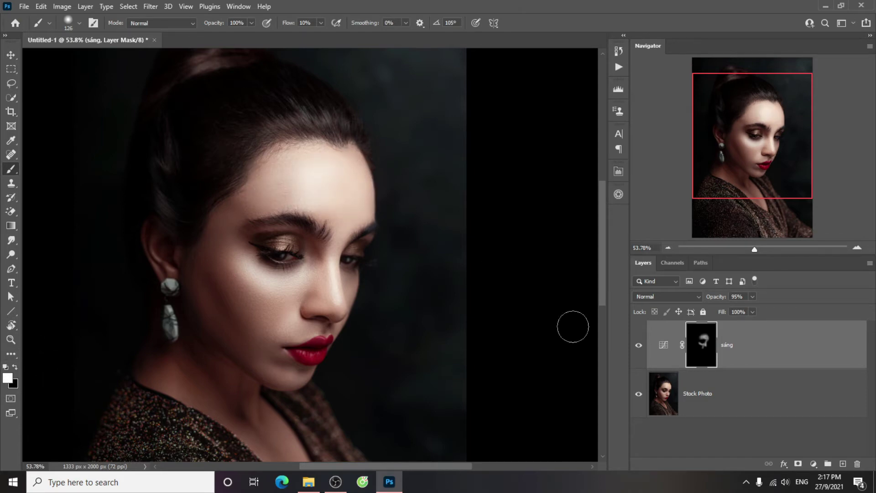
{"action": "left_click", "coordinate": [639, 345]}
Step: Add a second Curves layer with its midpoint pulled down to darken the portrait
{"action": "left_click", "coordinate": [638, 346]}
{"action": "left_click", "coordinate": [814, 464]}
{"action": "left_click", "coordinate": [816, 324]}
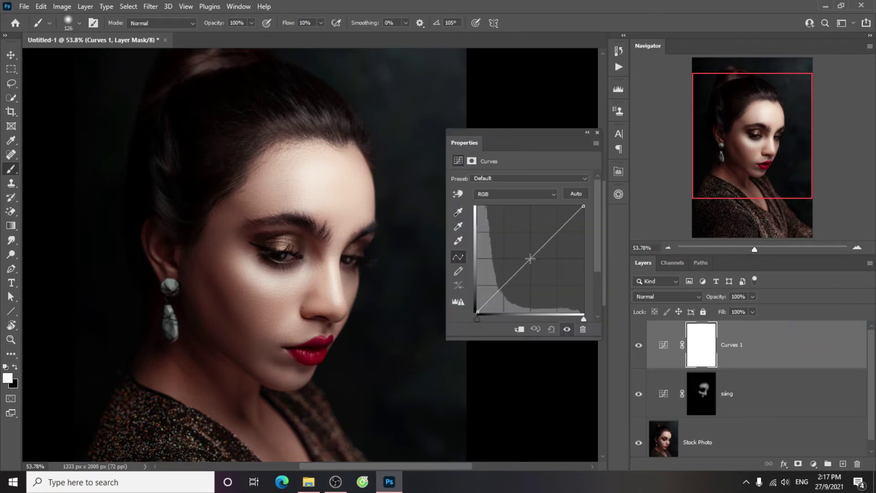
{"action": "left_click_drag", "start_coordinate": [530, 258], "coordinate": [545, 274]}
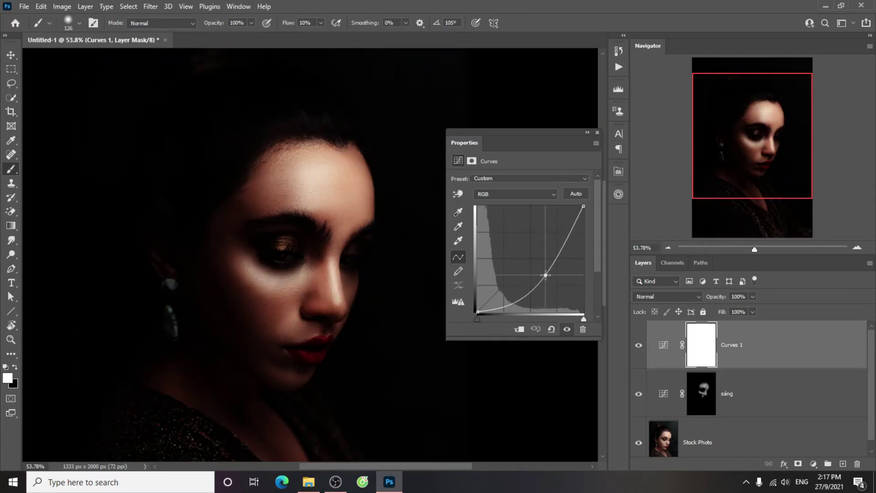
{"action": "left_click", "coordinate": [598, 133]}
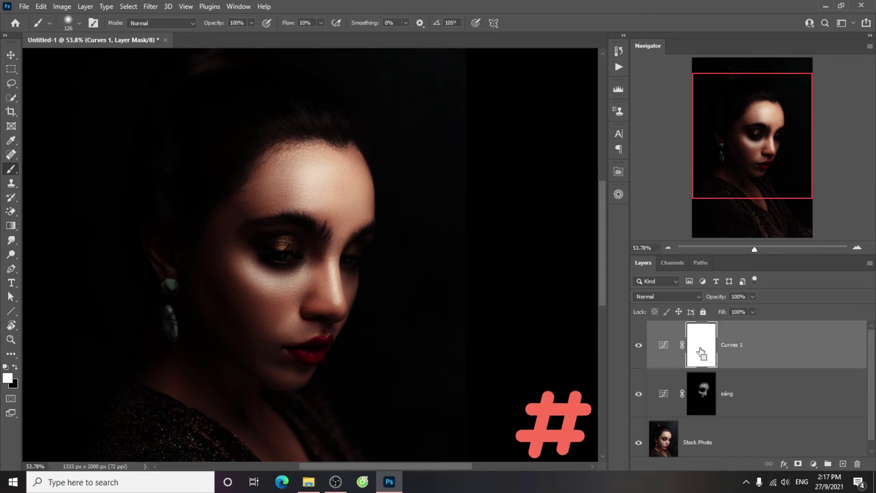
Step: Invert the Curves 1 mask and set a standard brush of about 145 px
{"action": "key", "text": "ctrl+i"}
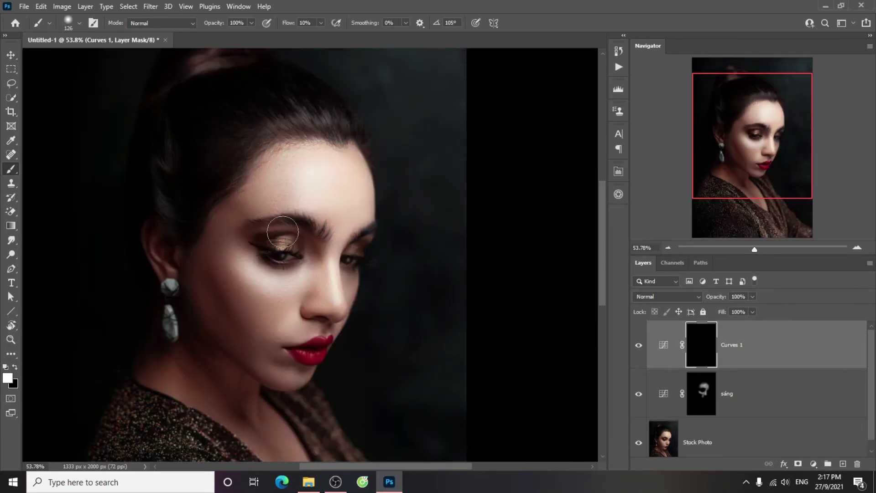
{"action": "right_click", "coordinate": [9, 173]}
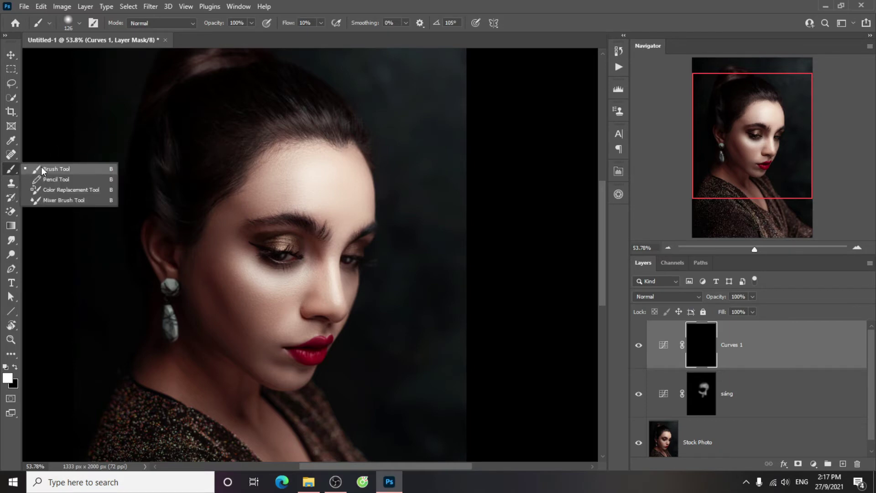
{"action": "left_click", "coordinate": [45, 171]}
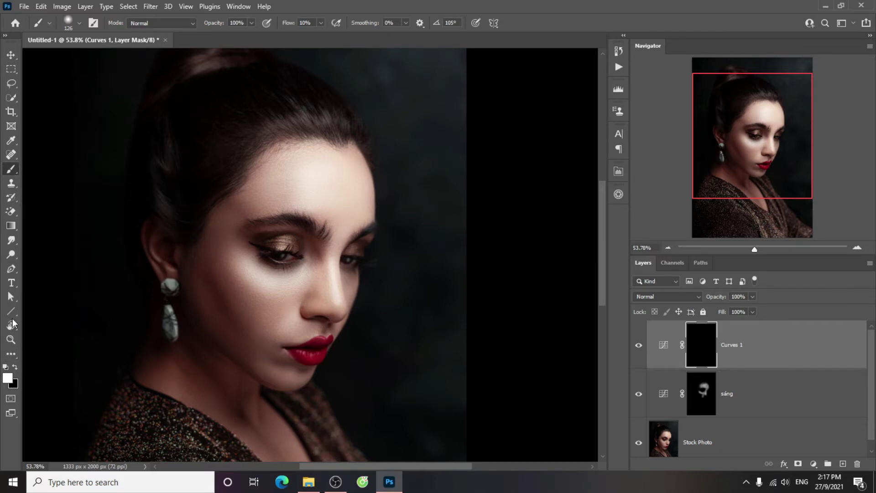
{"action": "left_click_drag", "start_coordinate": [218, 283], "coordinate": [224, 283]}
Step: Paint the Curves 1 mask along the cheek, earring pendant, neck and ear
{"action": "left_click_drag", "start_coordinate": [244, 358], "coordinate": [239, 233]}
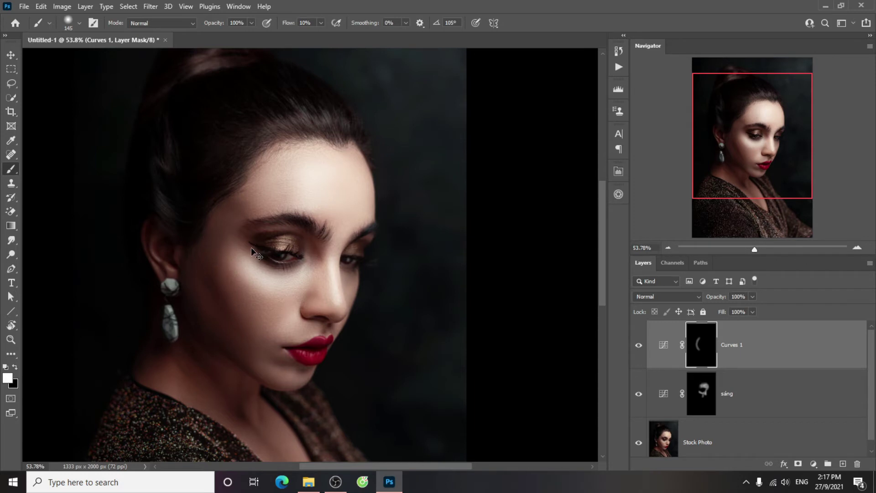
{"action": "key", "text": "ctrl+z"}
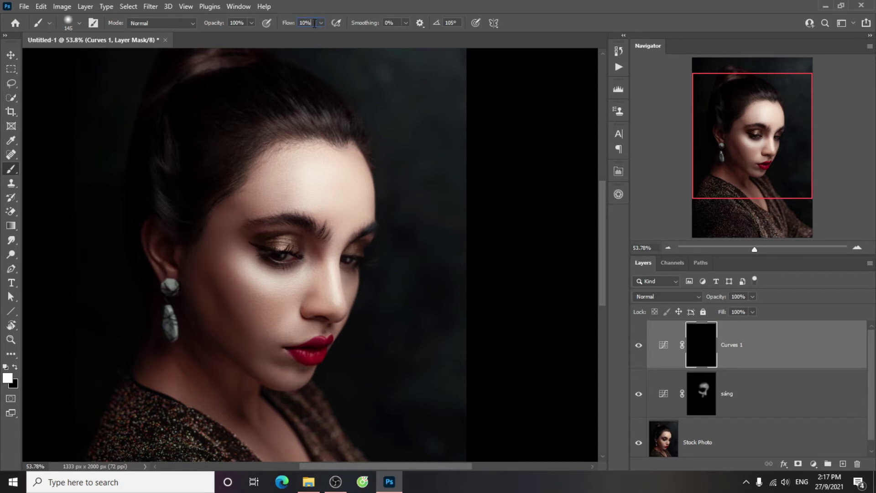
{"action": "right_click", "coordinate": [231, 241], "text": "alt"}
{"action": "left_click_drag", "start_coordinate": [216, 227], "coordinate": [255, 363]}
{"action": "mouse_move", "coordinate": [184, 338]}
{"action": "left_mouse_down"}
{"action": "mouse_move", "coordinate": [168, 241]}
{"action": "mouse_move", "coordinate": [157, 255]}
{"action": "mouse_move", "coordinate": [160, 244]}
{"action": "mouse_move", "coordinate": [174, 317]}
{"action": "mouse_move", "coordinate": [149, 337]}
{"action": "left_mouse_up"}
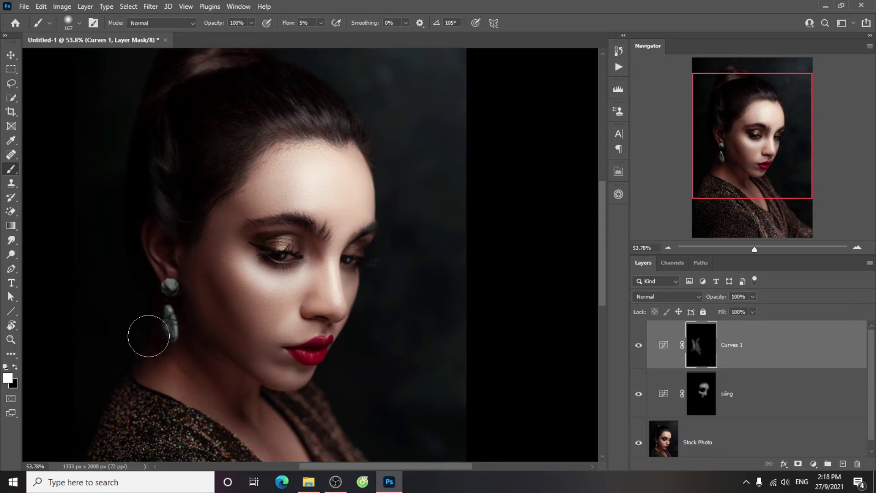
{"action": "mouse_move", "coordinate": [215, 358]}
{"action": "left_mouse_down"}
{"action": "mouse_move", "coordinate": [186, 216]}
{"action": "mouse_move", "coordinate": [255, 133]}
{"action": "left_mouse_up"}
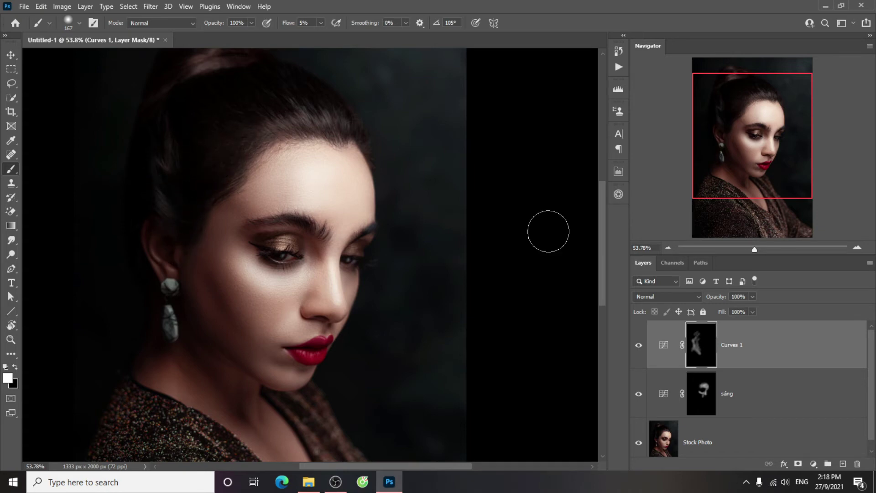
Step: Group the sáng and Curves 1 layers into a group named 'anh sang'
{"action": "left_click", "coordinate": [639, 348]}
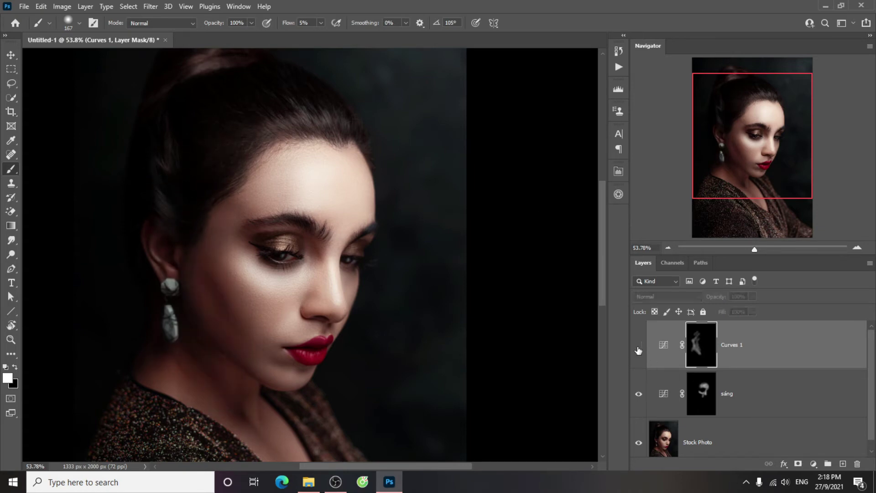
{"action": "left_click", "coordinate": [638, 348]}
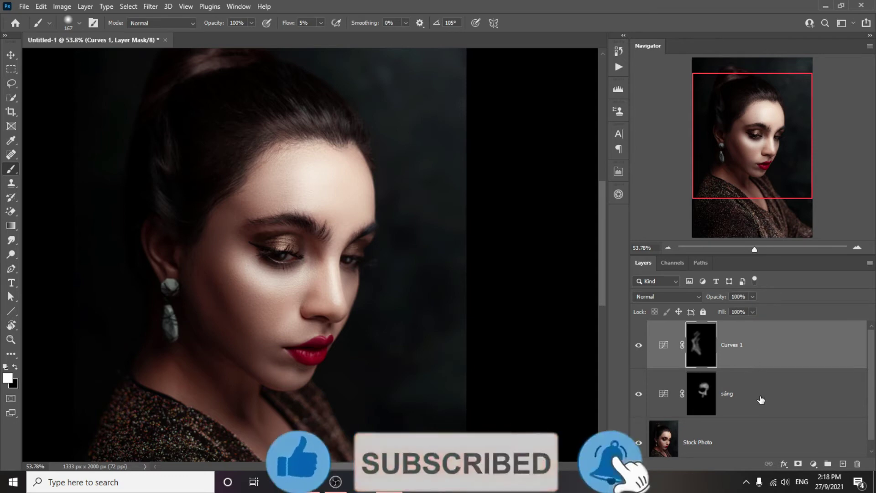
{"action": "left_click", "coordinate": [730, 402], "text": "shift"}
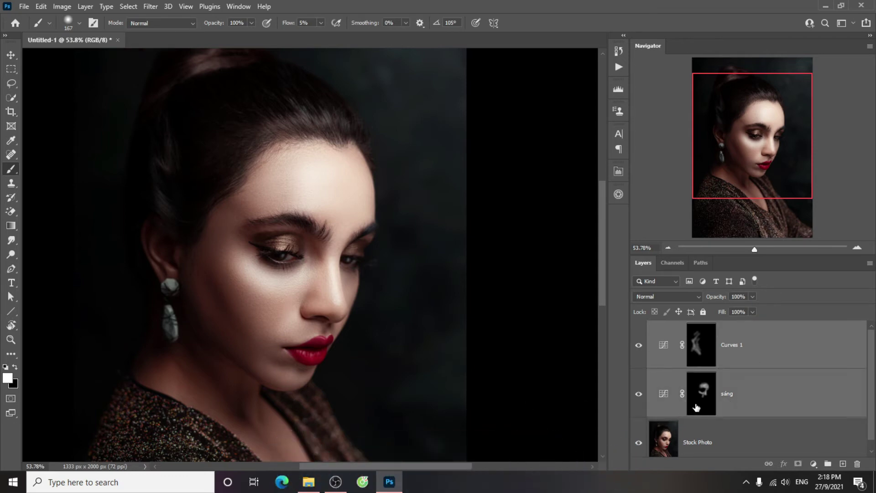
{"action": "key", "text": "ctrl+g"}
{"action": "type", "text": "anh sang"}
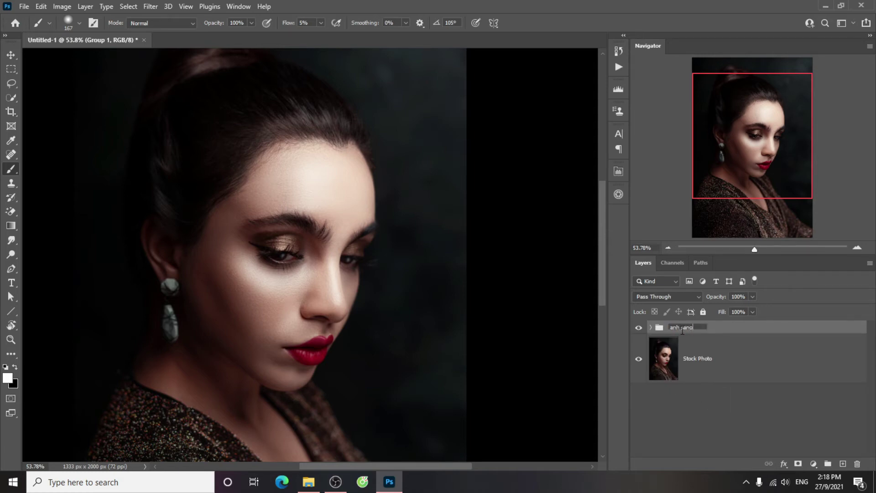
{"action": "key", "text": "Return"}
Step: Rename the Curves 1 layer to 'tối'
{"action": "left_click", "coordinate": [639, 328]}
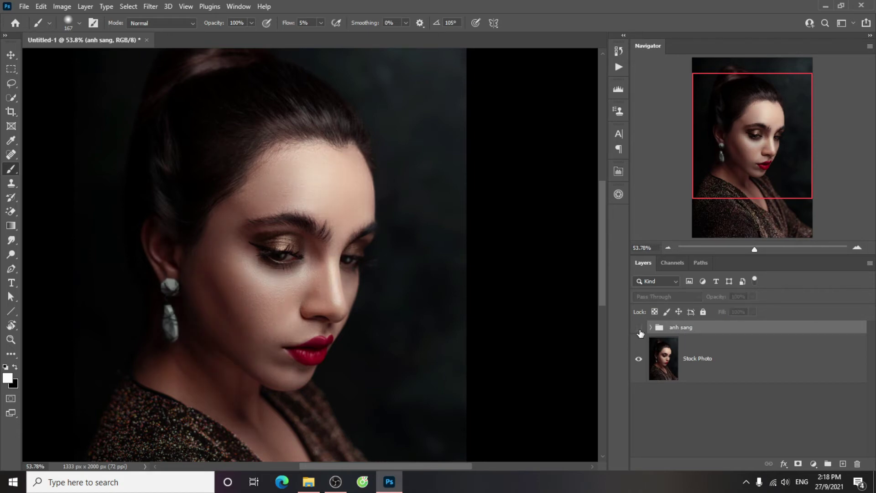
{"action": "left_click", "coordinate": [639, 328]}
{"action": "scroll", "coordinate": [448, 289], "scroll_direction": "down", "scroll_amount": 2}
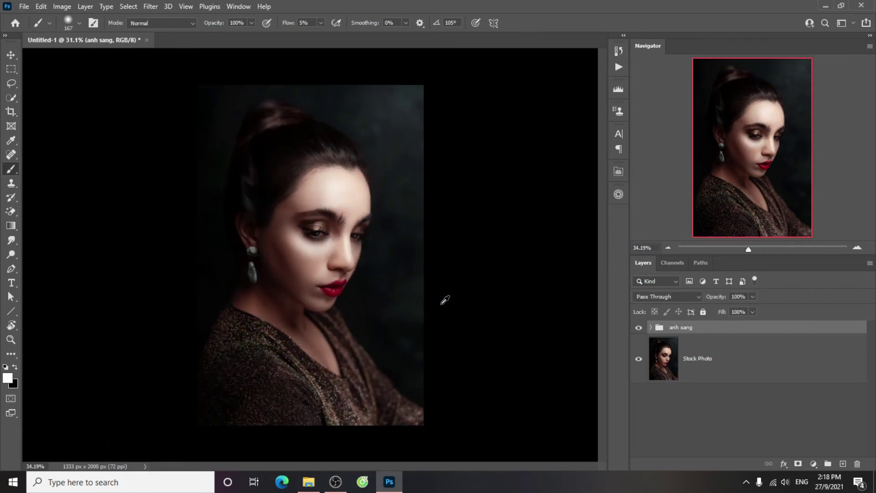
{"action": "scroll", "coordinate": [446, 299], "scroll_direction": "up", "scroll_amount": 1}
{"action": "type", "text": "tối"}
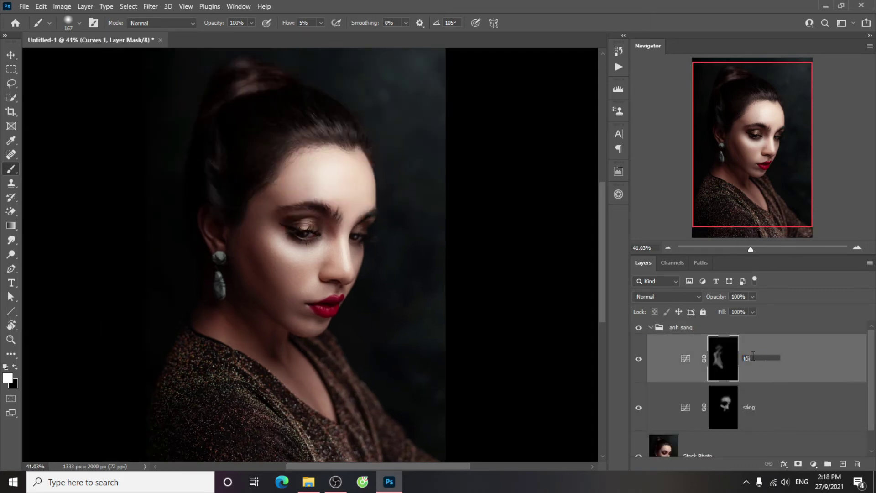
{"action": "key", "text": "Return"}
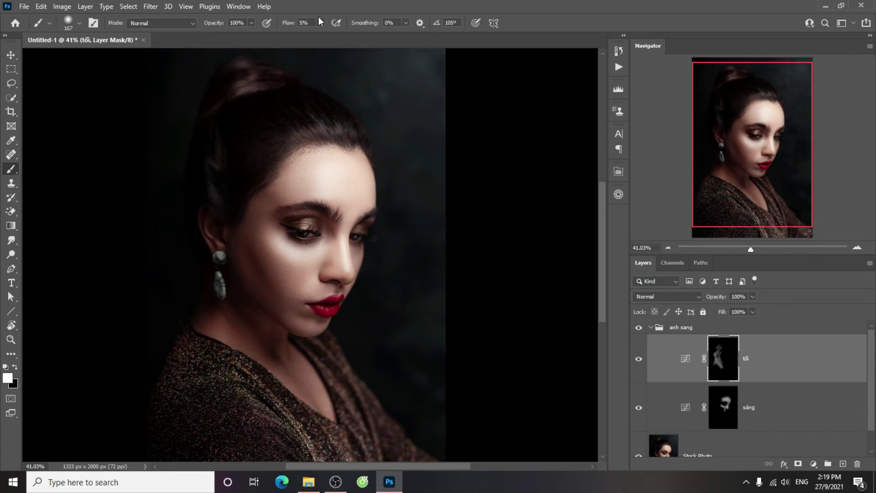
Step: Paint the tối mask with a ~289 px brush over the top of the head and hair
{"action": "left_click_drag", "start_coordinate": [346, 206], "coordinate": [364, 207]}
{"action": "mouse_move", "coordinate": [370, 160]}
{"action": "left_mouse_down"}
{"action": "mouse_move", "coordinate": [345, 147]}
{"action": "mouse_move", "coordinate": [396, 198]}
{"action": "mouse_move", "coordinate": [328, 124]}
{"action": "mouse_move", "coordinate": [398, 201]}
{"action": "mouse_move", "coordinate": [344, 137]}
{"action": "mouse_move", "coordinate": [397, 196]}
{"action": "mouse_move", "coordinate": [286, 122]}
{"action": "left_mouse_up"}
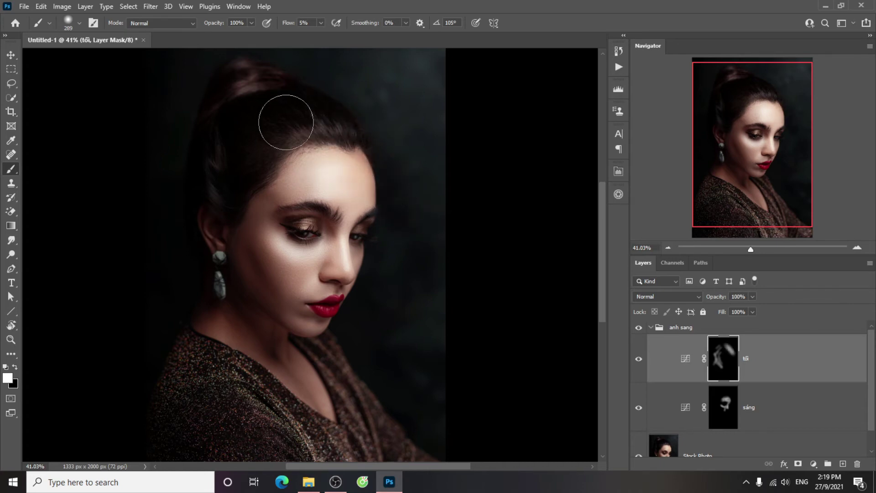
{"action": "mouse_move", "coordinate": [397, 201]}
{"action": "left_mouse_down"}
{"action": "mouse_move", "coordinate": [313, 108]}
{"action": "mouse_move", "coordinate": [368, 179]}
{"action": "mouse_move", "coordinate": [417, 203]}
{"action": "mouse_move", "coordinate": [336, 166]}
{"action": "mouse_move", "coordinate": [400, 207]}
{"action": "mouse_move", "coordinate": [337, 133]}
{"action": "mouse_move", "coordinate": [337, 153]}
{"action": "mouse_move", "coordinate": [371, 172]}
{"action": "mouse_move", "coordinate": [300, 107]}
{"action": "left_mouse_up"}
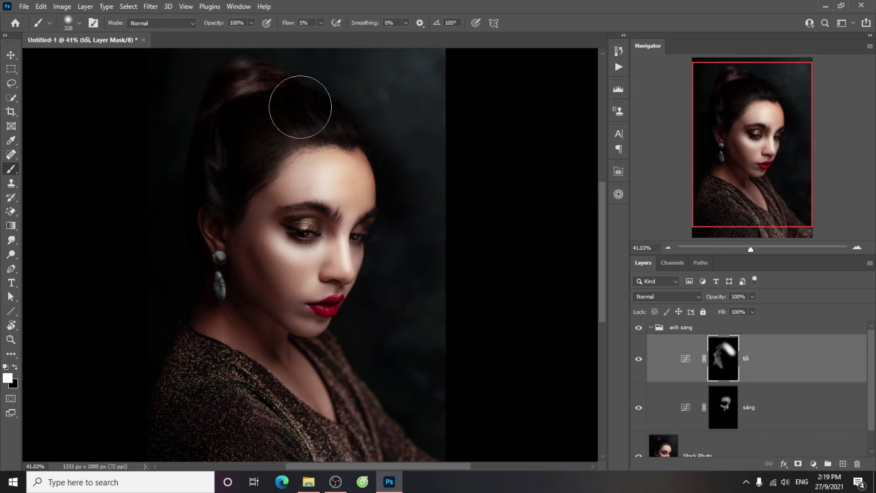
{"action": "left_click", "coordinate": [638, 328]}
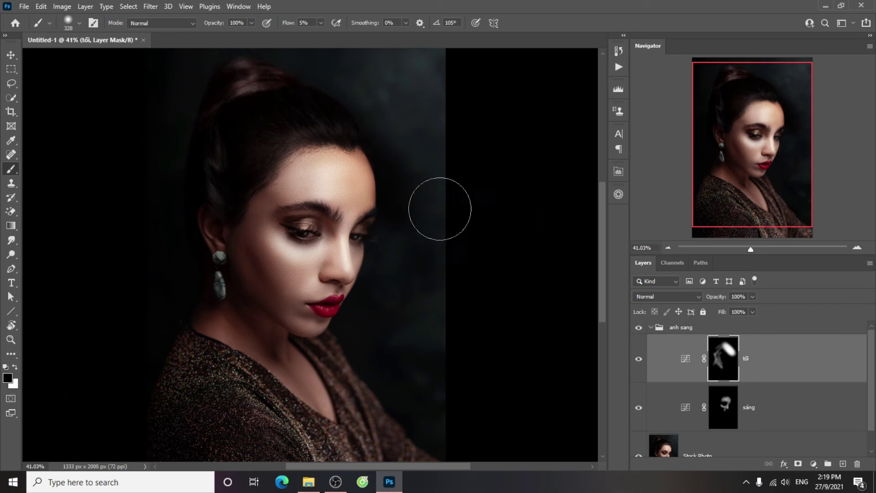
{"action": "left_click_drag", "start_coordinate": [440, 208], "coordinate": [410, 217]}
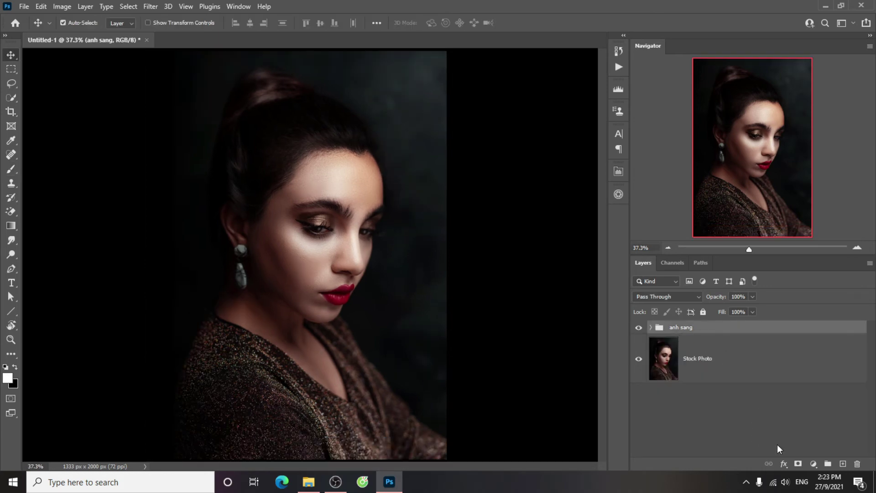
Step: Add a Brightness/Contrast layer at Brightness -95 and Contrast 36, with anh sang hidden
{"action": "left_click", "coordinate": [813, 464]}
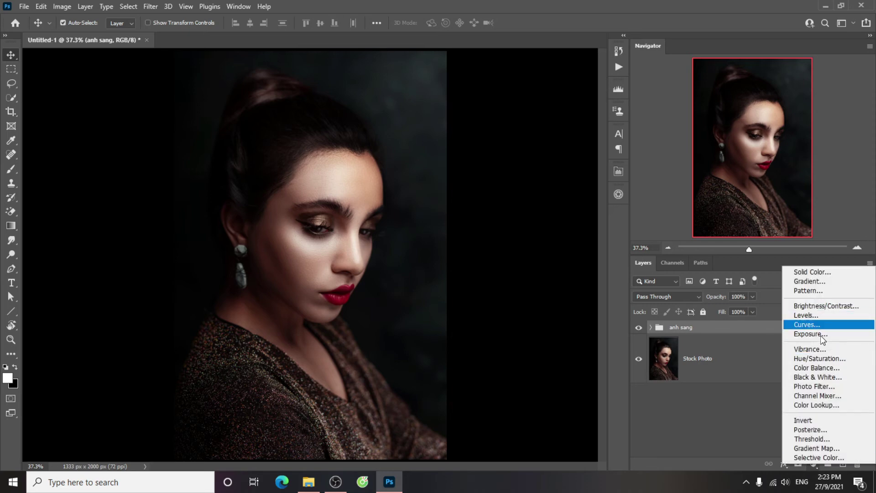
{"action": "left_click", "coordinate": [838, 307]}
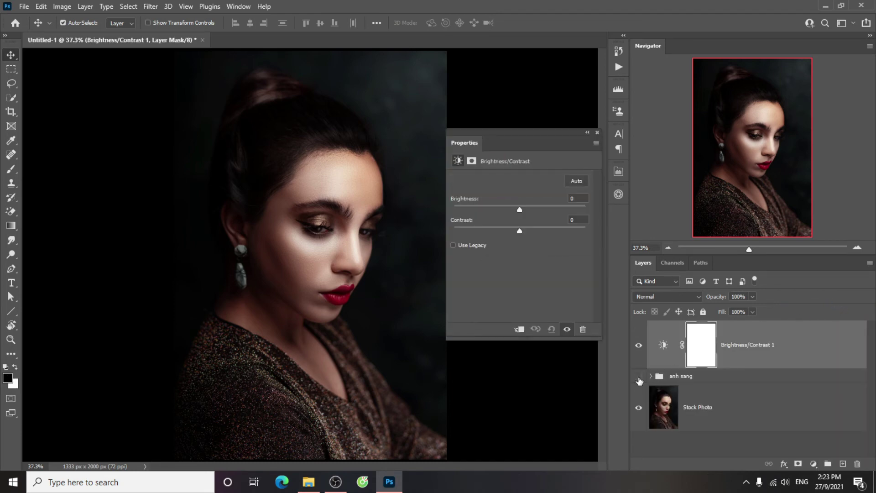
{"action": "left_click", "coordinate": [639, 377]}
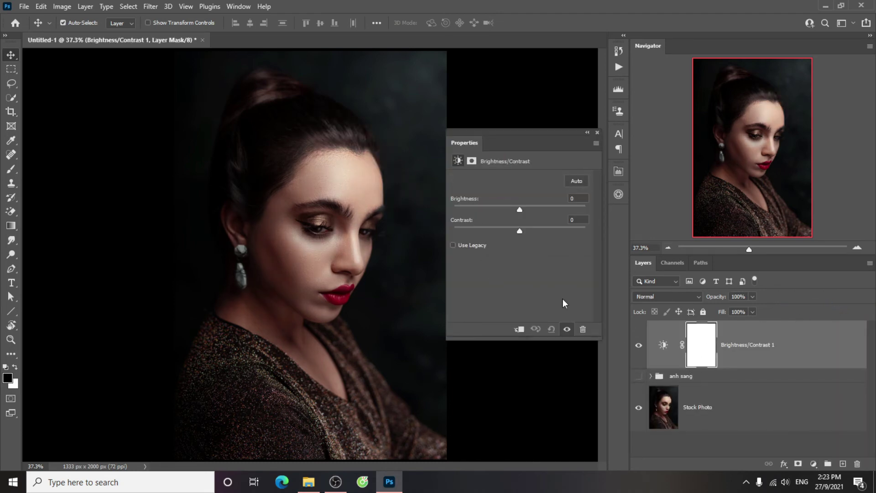
{"action": "left_click", "coordinate": [662, 345]}
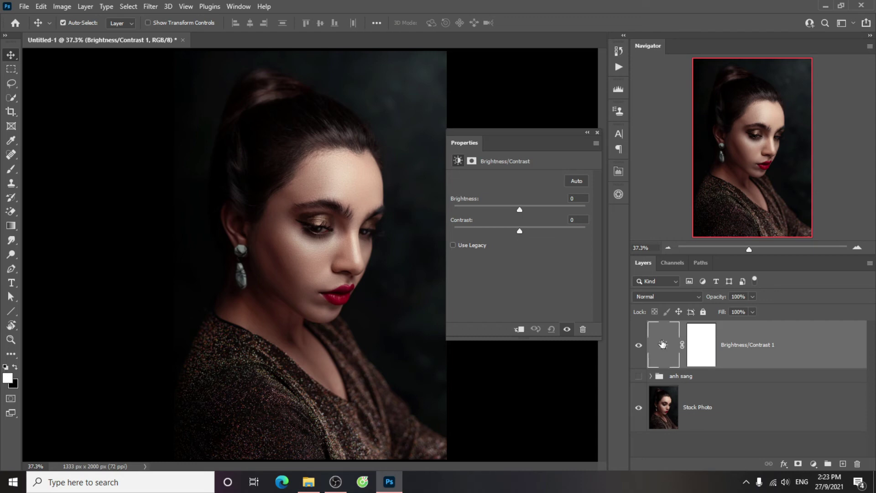
{"action": "left_click_drag", "start_coordinate": [519, 207], "coordinate": [488, 210]}
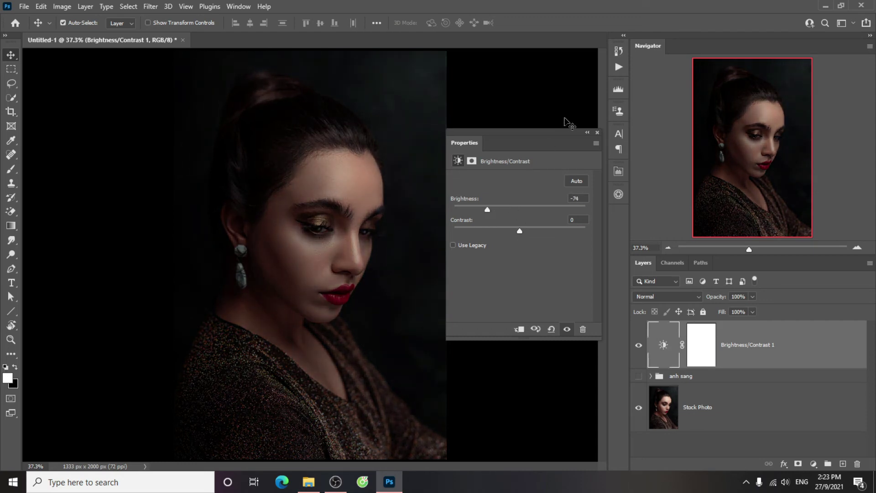
{"action": "left_click_drag", "start_coordinate": [544, 231], "coordinate": [547, 231]}
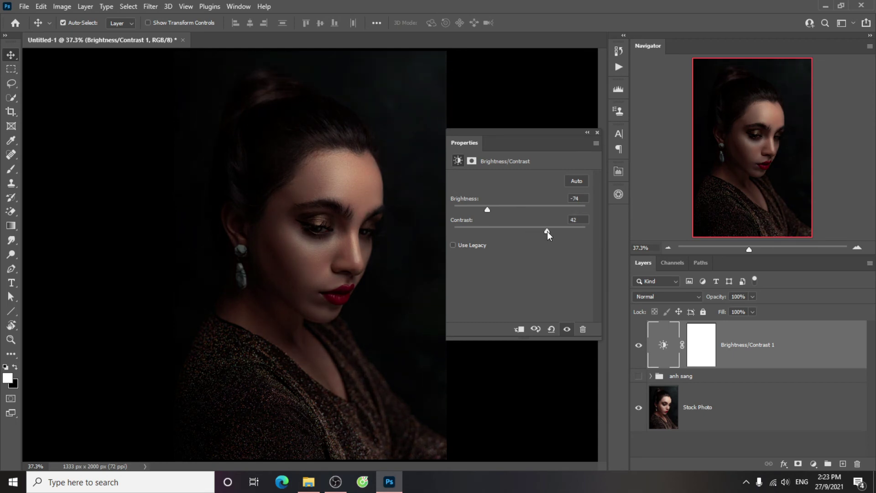
{"action": "left_click_drag", "start_coordinate": [487, 209], "coordinate": [480, 209]}
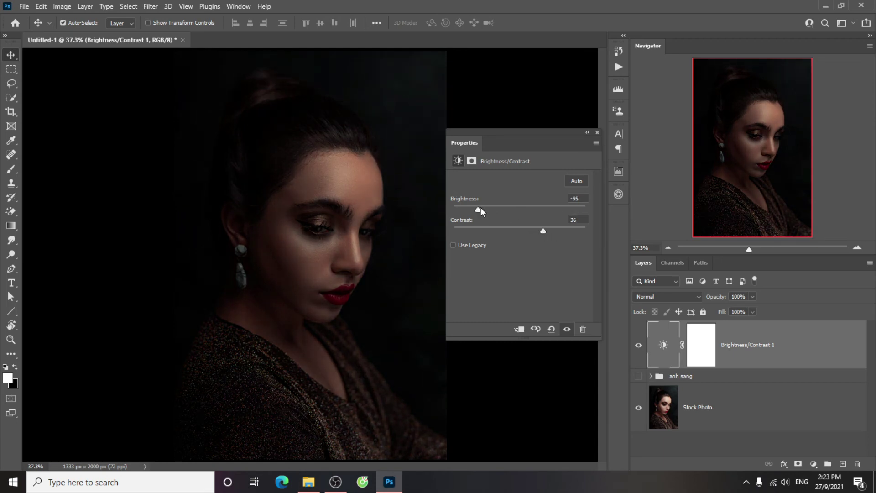
{"action": "left_click", "coordinate": [596, 133]}
{"action": "left_click", "coordinate": [707, 346]}
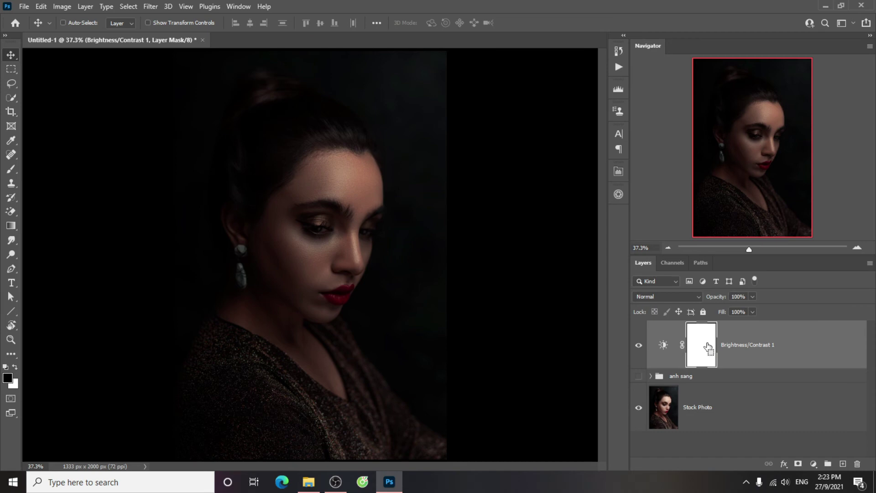
Step: Invert the Brightness/Contrast 1 mask and set up a larger white brush
{"action": "key", "text": "ctrl+i"}
{"action": "left_click", "coordinate": [11, 169]}
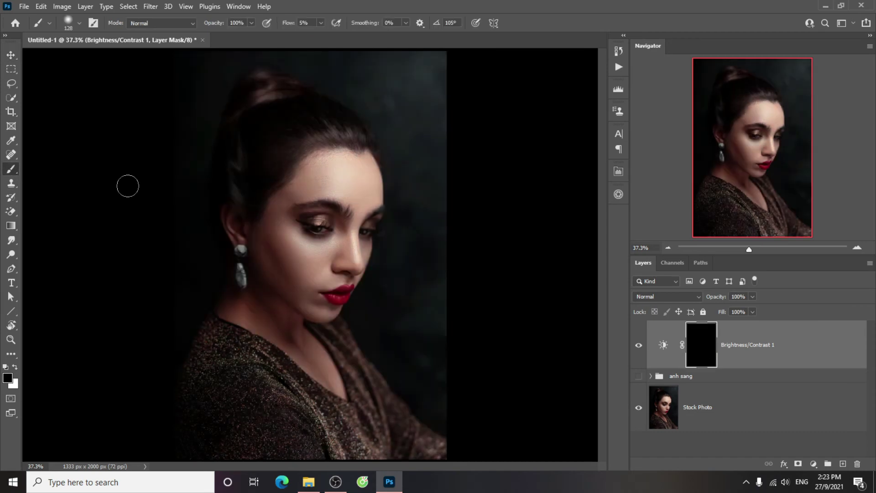
{"action": "key", "text": "bracketright"}
{"action": "key", "text": "bracketright"}
{"action": "key", "text": "bracketright"}
{"action": "key", "text": "x"}
Step: Paint the darkening over the forehead edge, cheek, jaw and neck, then duplicate the layer
{"action": "mouse_move", "coordinate": [386, 177]}
{"action": "left_mouse_down"}
{"action": "mouse_move", "coordinate": [383, 186]}
{"action": "mouse_move", "coordinate": [365, 158]}
{"action": "mouse_move", "coordinate": [274, 293]}
{"action": "left_mouse_up"}
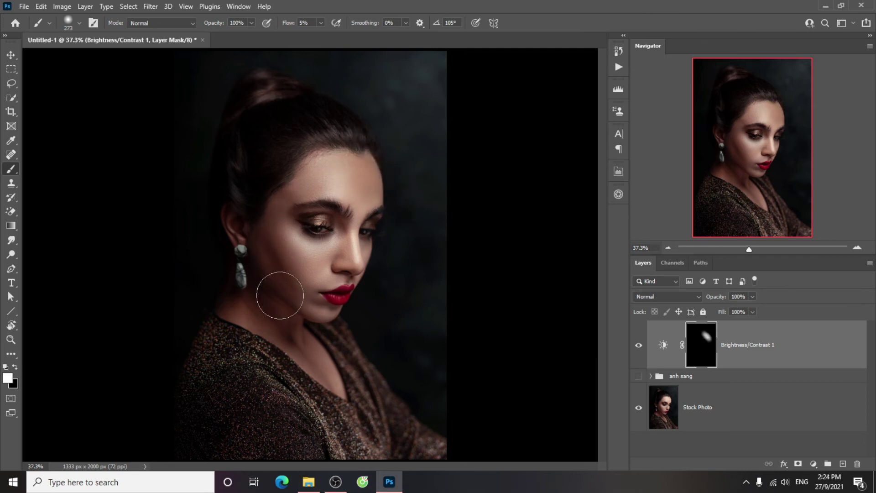
{"action": "mouse_move", "coordinate": [265, 205]}
{"action": "left_mouse_down"}
{"action": "mouse_move", "coordinate": [287, 326]}
{"action": "mouse_move", "coordinate": [229, 283]}
{"action": "left_mouse_up"}
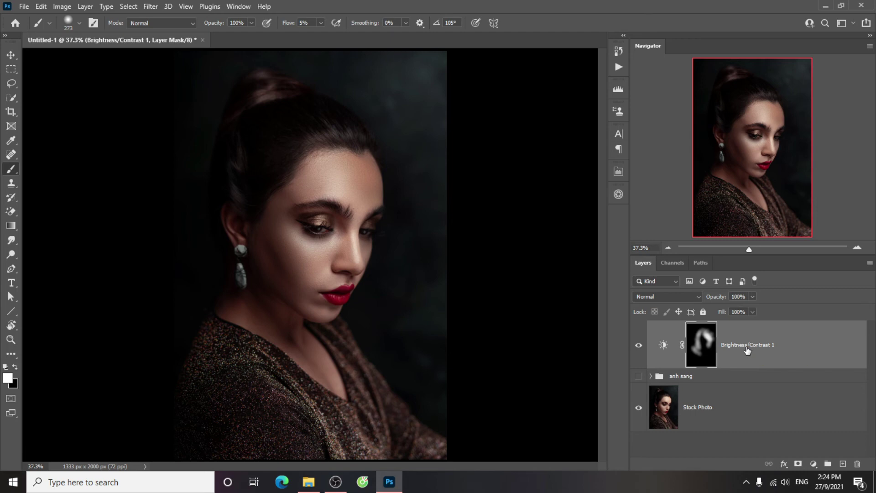
{"action": "key", "text": "ctrl+j"}
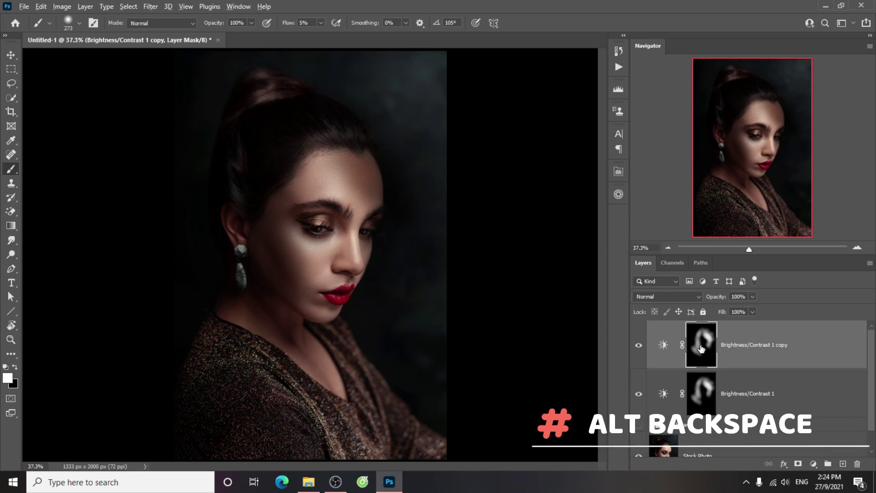
Step: Fill the copy's mask white, set Brightness to 51, then invert the mask to black
{"action": "key", "text": "alt+BackSpace"}
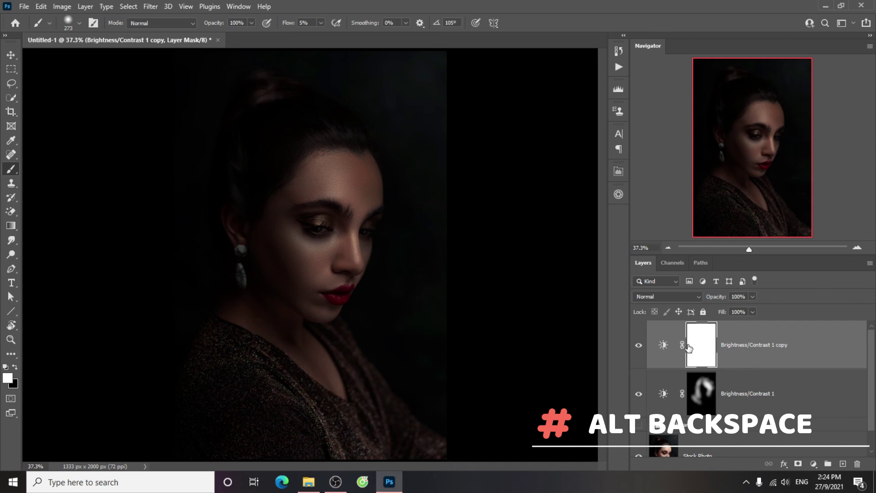
{"action": "double_click", "coordinate": [665, 348]}
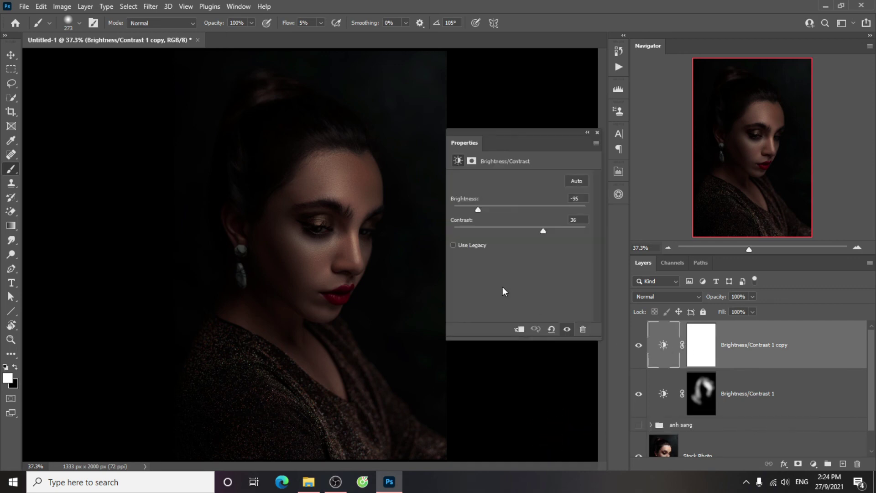
{"action": "mouse_move", "coordinate": [478, 209]}
{"action": "left_mouse_down"}
{"action": "mouse_move", "coordinate": [543, 209]}
{"action": "mouse_move", "coordinate": [488, 230]}
{"action": "mouse_move", "coordinate": [521, 232]}
{"action": "left_mouse_up"}
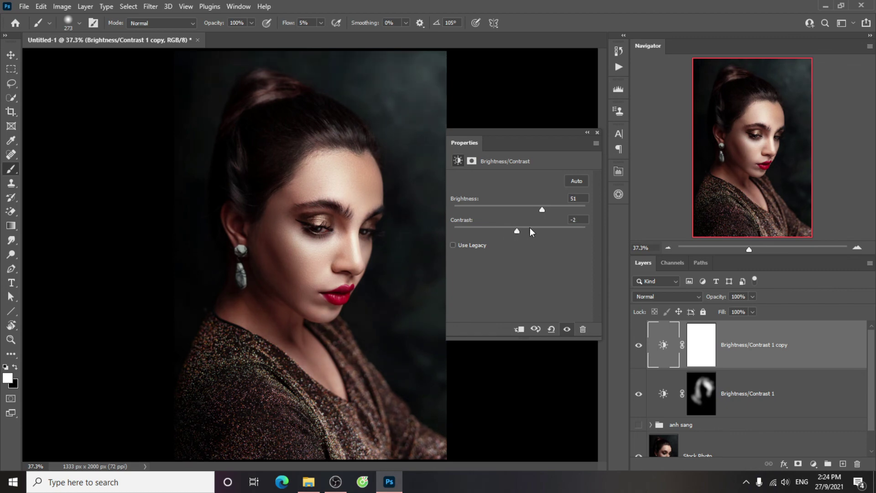
{"action": "left_click", "coordinate": [711, 352]}
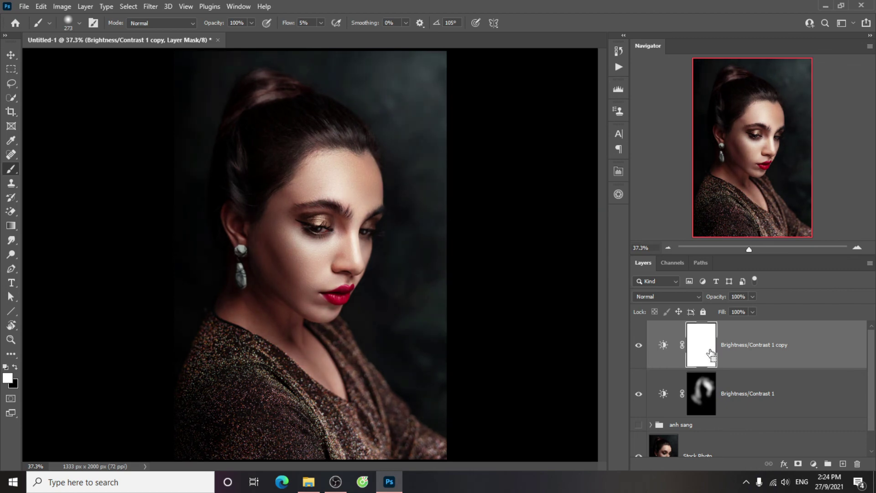
{"action": "key", "text": "ctrl+i"}
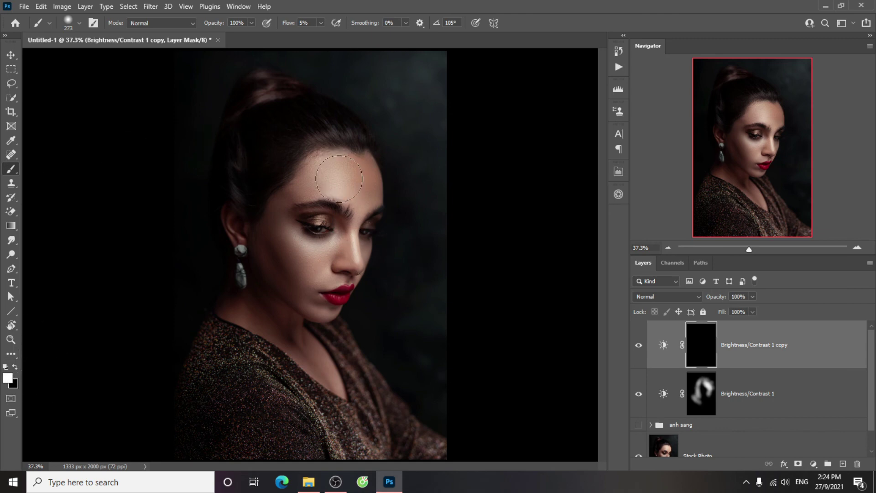
Step: Paint brightening through the mask on the forehead, nose and under-eye cheek
{"action": "left_click_drag", "start_coordinate": [334, 174], "coordinate": [332, 178]}
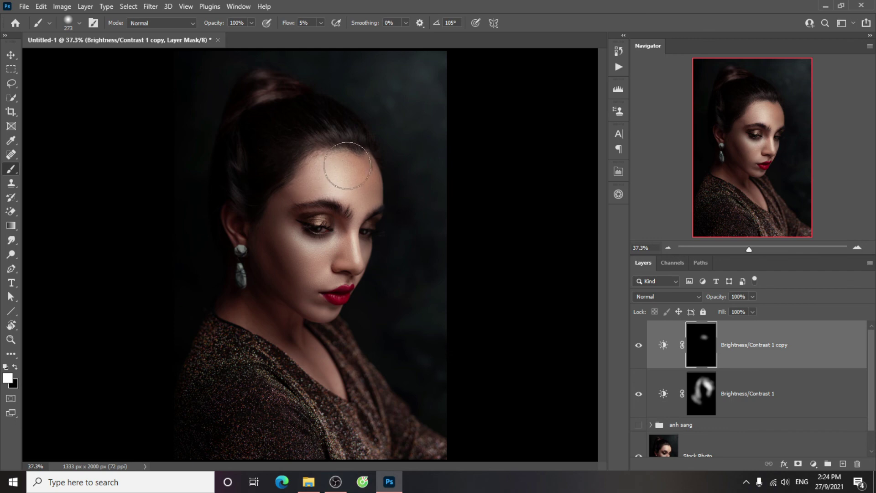
{"action": "left_click_drag", "start_coordinate": [347, 166], "coordinate": [336, 172]}
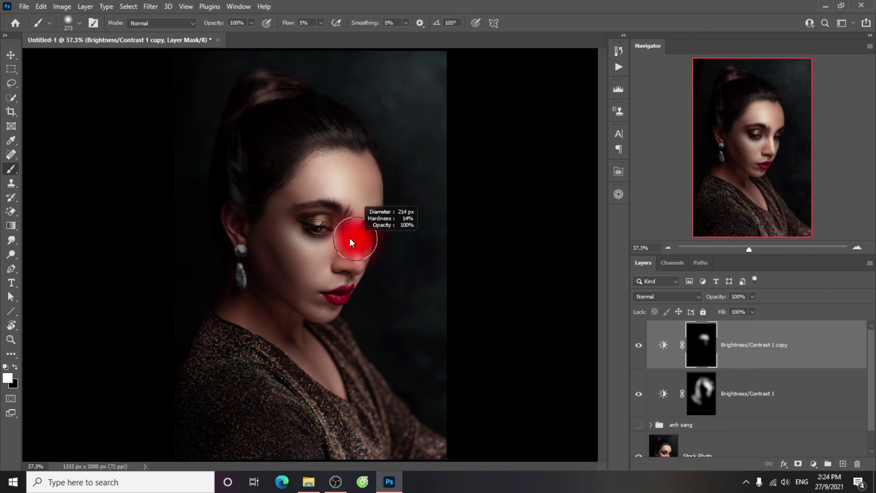
{"action": "scroll", "coordinate": [352, 242], "scroll_direction": "up", "scroll_amount": 4}
{"action": "right_click", "coordinate": [345, 196]}
{"action": "key", "text": "Escape"}
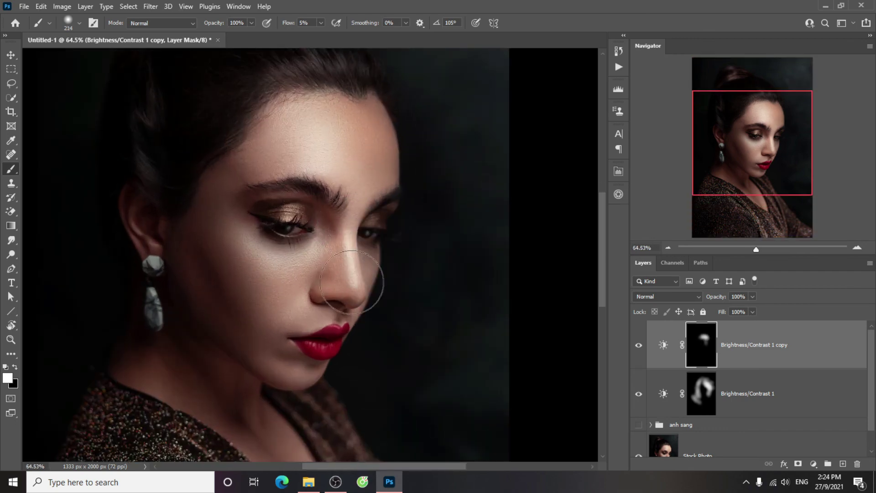
{"action": "left_click_drag", "start_coordinate": [352, 282], "coordinate": [340, 288]}
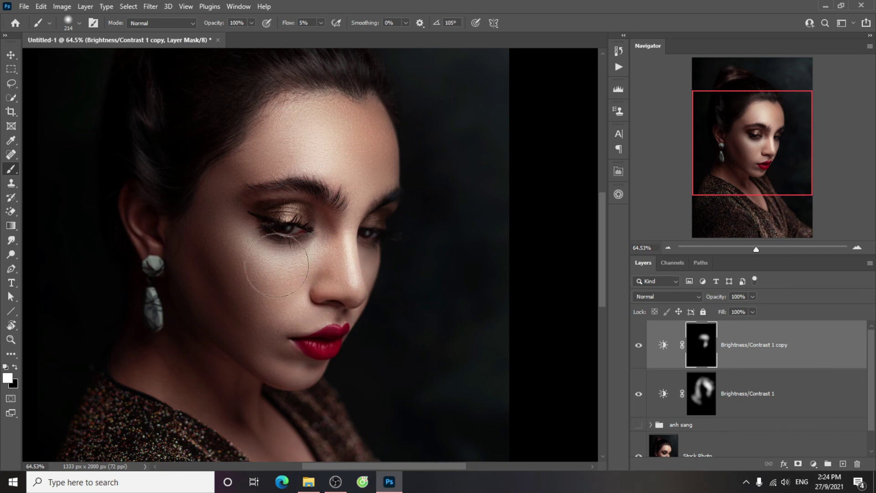
{"action": "left_click_drag", "start_coordinate": [277, 266], "coordinate": [323, 269]}
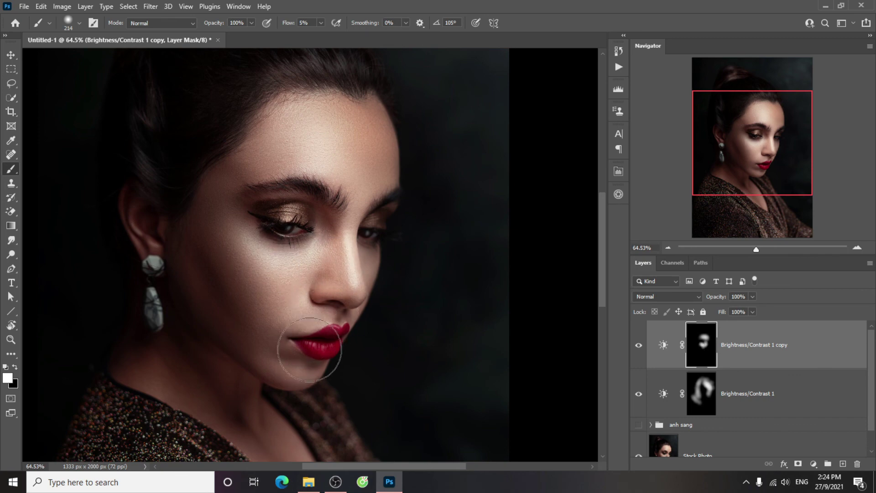
{"action": "scroll", "coordinate": [352, 240], "scroll_direction": "down", "scroll_amount": 3}
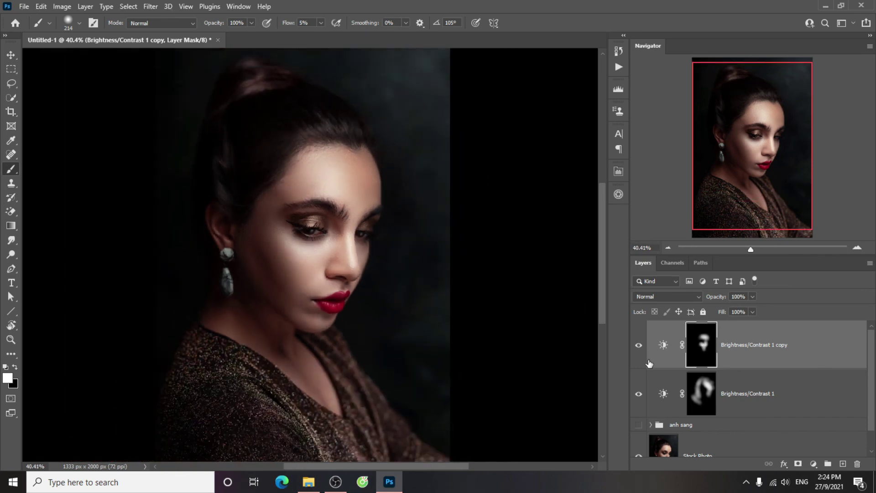
Step: Group both Brightness/Contrast layers into Group 1
{"action": "left_click", "coordinate": [639, 347]}
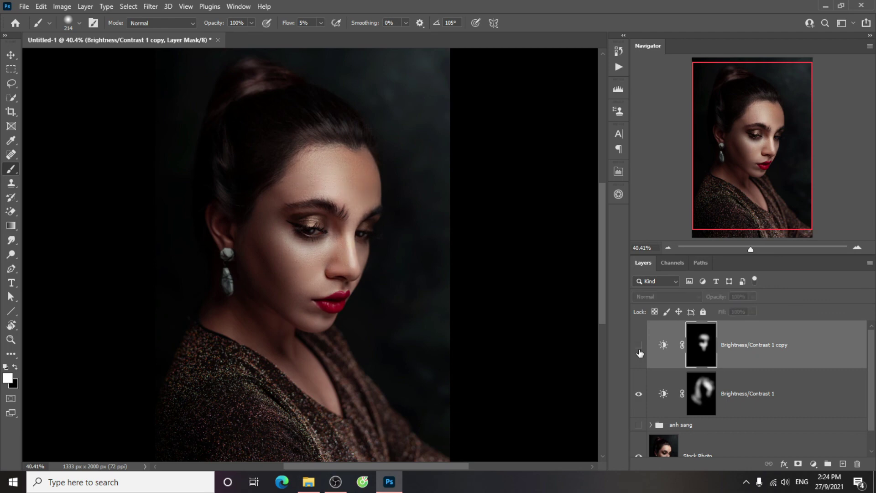
{"action": "left_click", "coordinate": [762, 399], "text": "shift"}
{"action": "key", "text": "ctrl+g"}
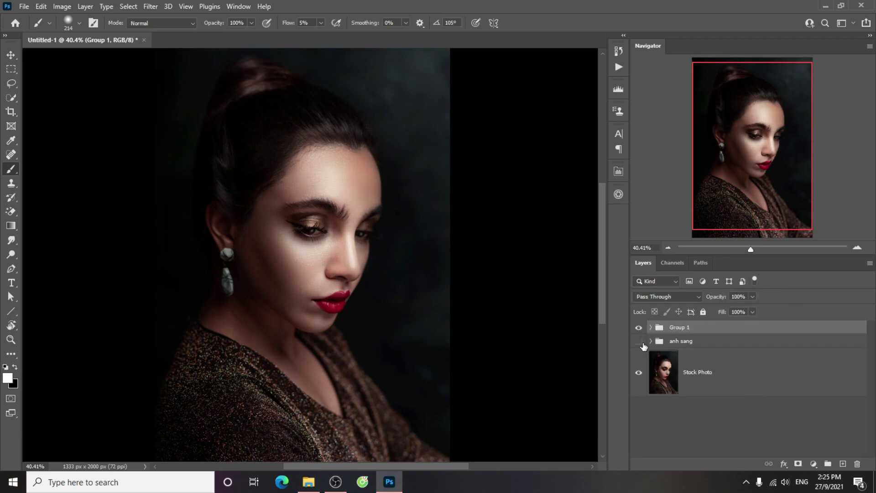
Step: Compare with Group 1 on and off, leaving it hidden and the anh sang group visible
{"action": "left_click", "coordinate": [639, 328]}
{"action": "left_click", "coordinate": [640, 329]}
{"action": "left_click", "coordinate": [639, 328]}
{"action": "left_click", "coordinate": [640, 342]}
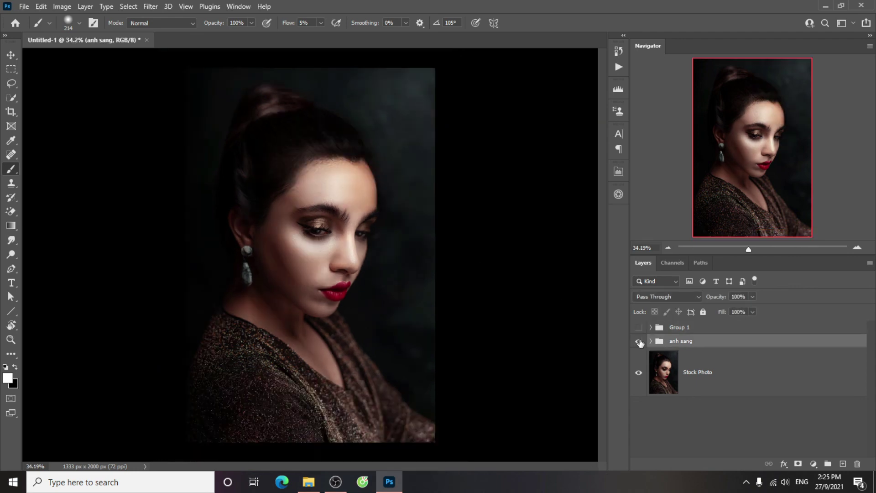